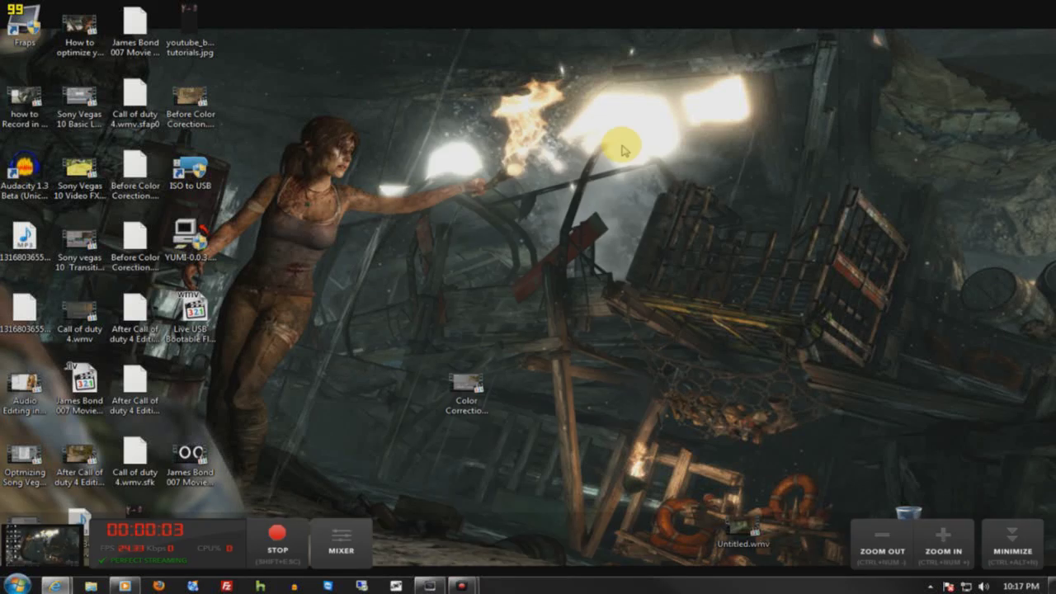
Minimize the streaming toolbar so Firefox shows the Google SSL search page
click(1028, 535)
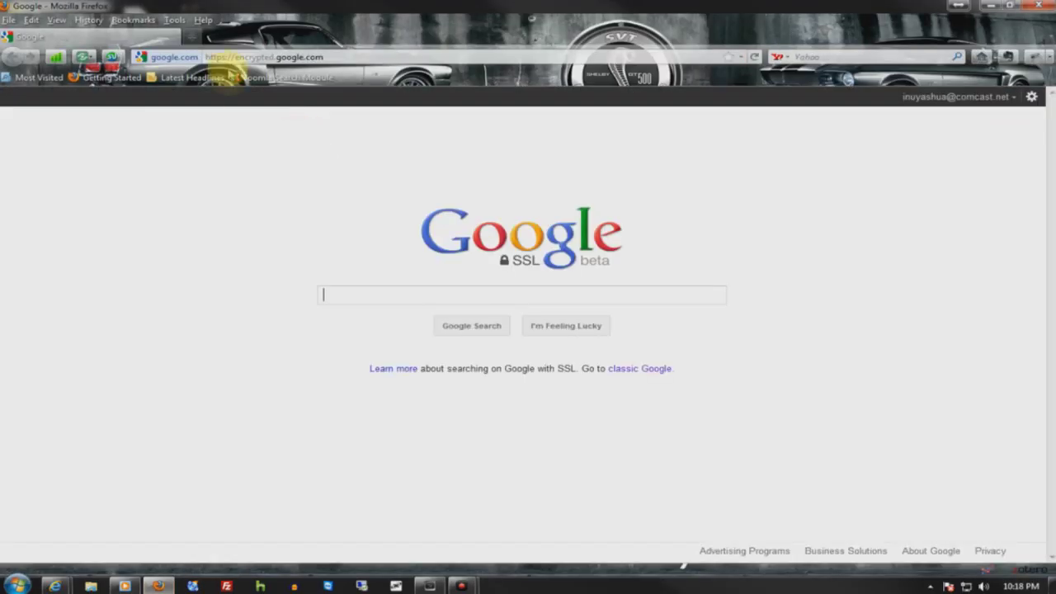
In the Add-ons Manager's Plugins list, run 'Check to see if your plugins are up to date'
click(204, 20)
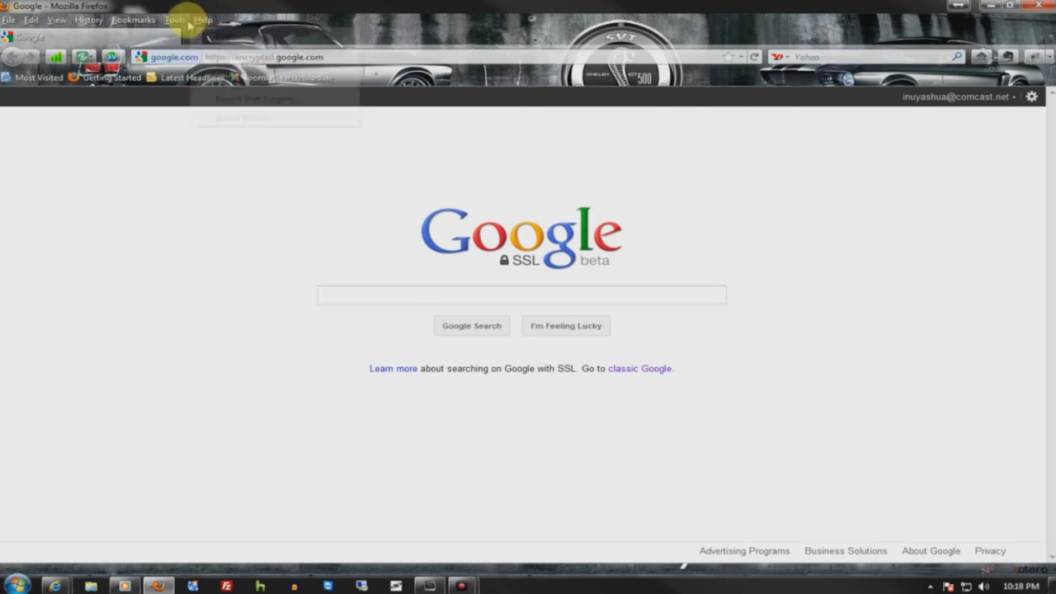
click(175, 21)
click(197, 51)
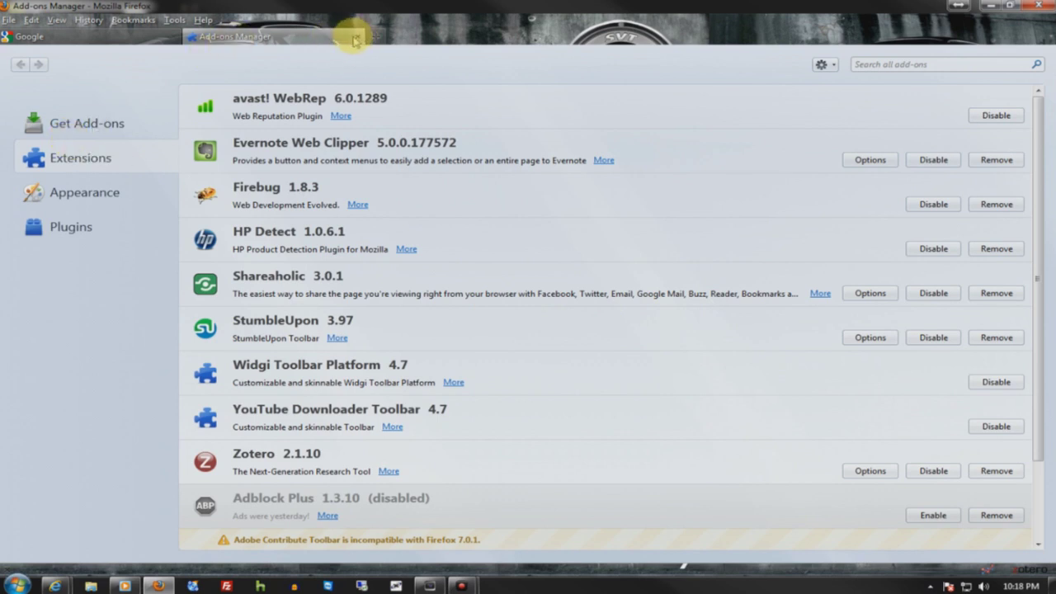
key(ctrl+w)
click(175, 19)
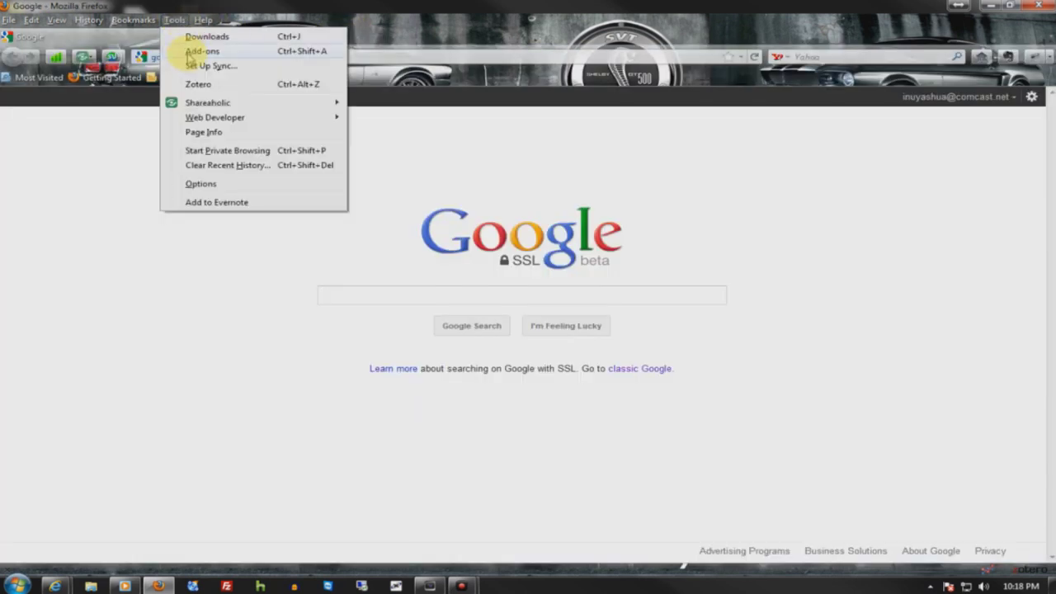
click(198, 51)
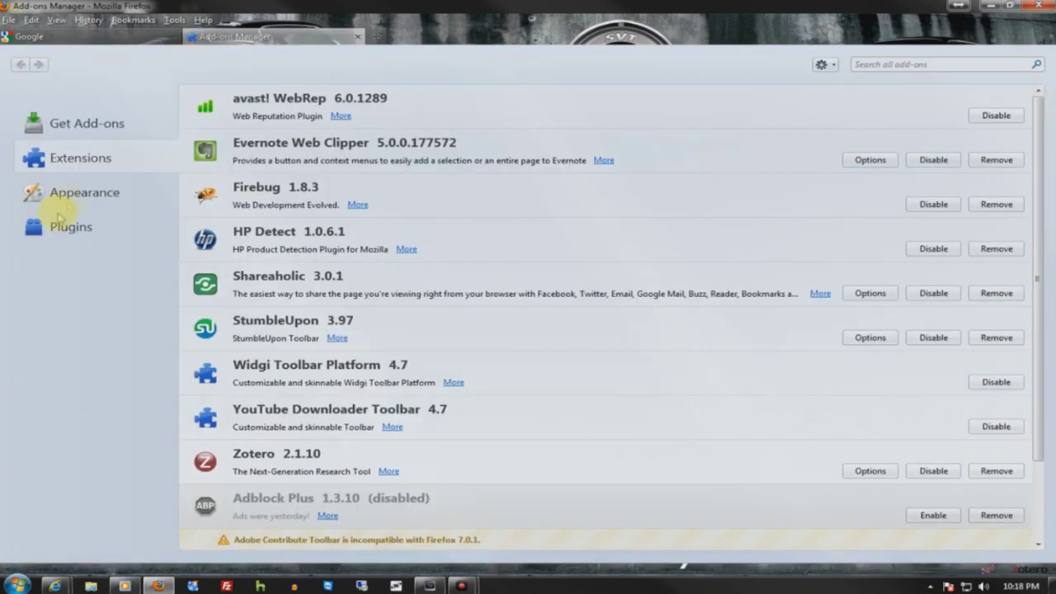
click(51, 231)
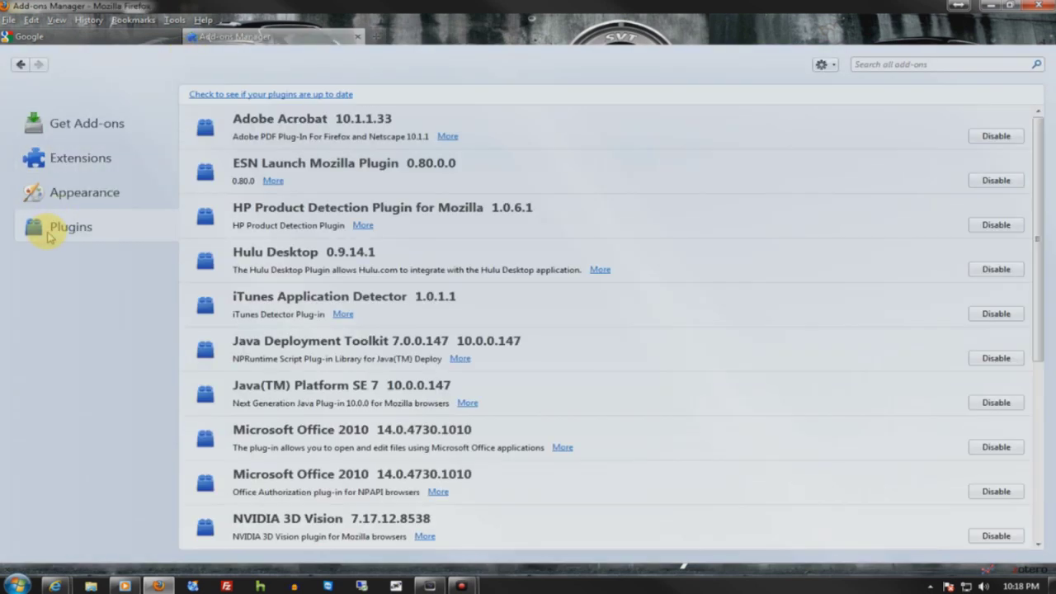
click(262, 96)
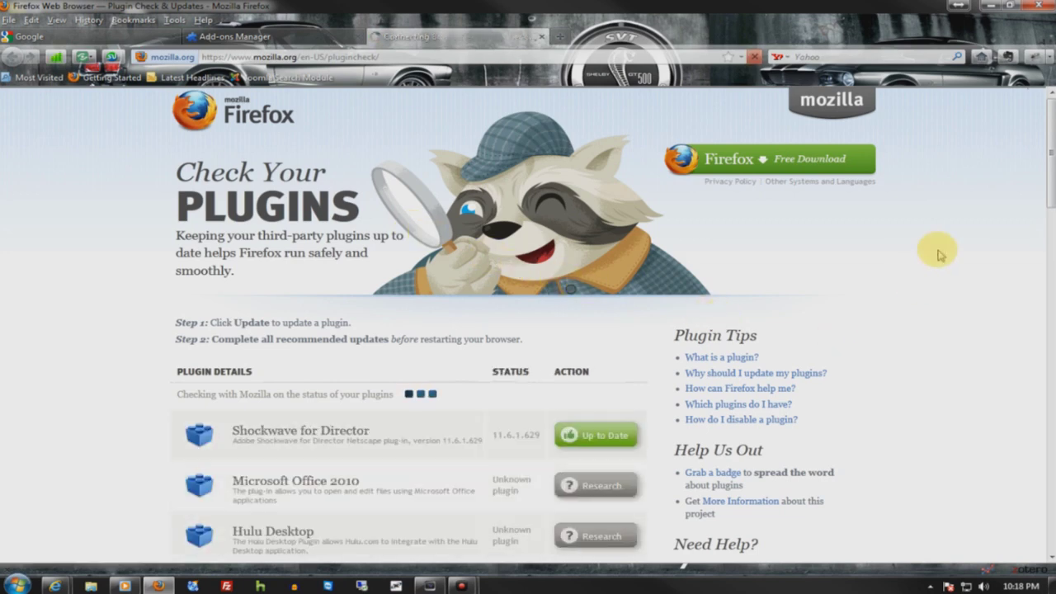
Reload the plugin check with F5, review the results, and go to the Shockwave Flash download page
key(F5)
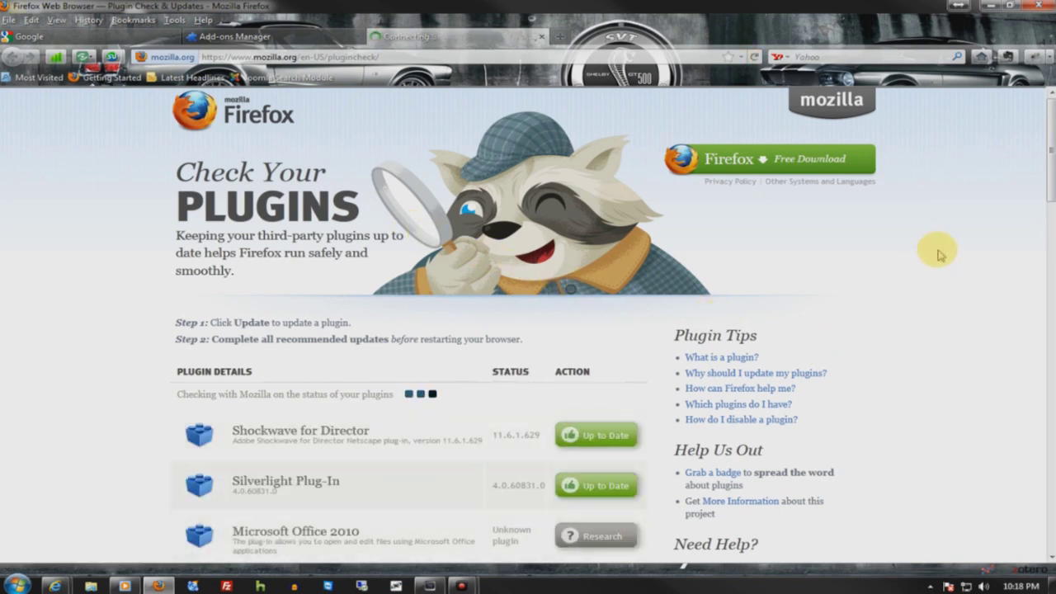
scroll(888, 254, down, 3)
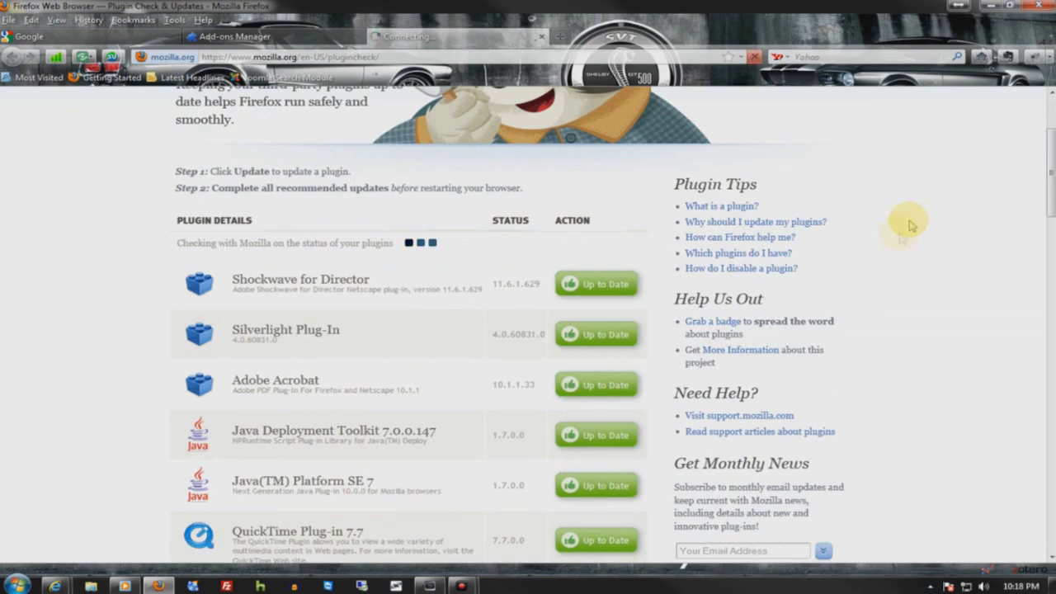
scroll(1051, 138, up, 1)
scroll(1051, 139, up, 2)
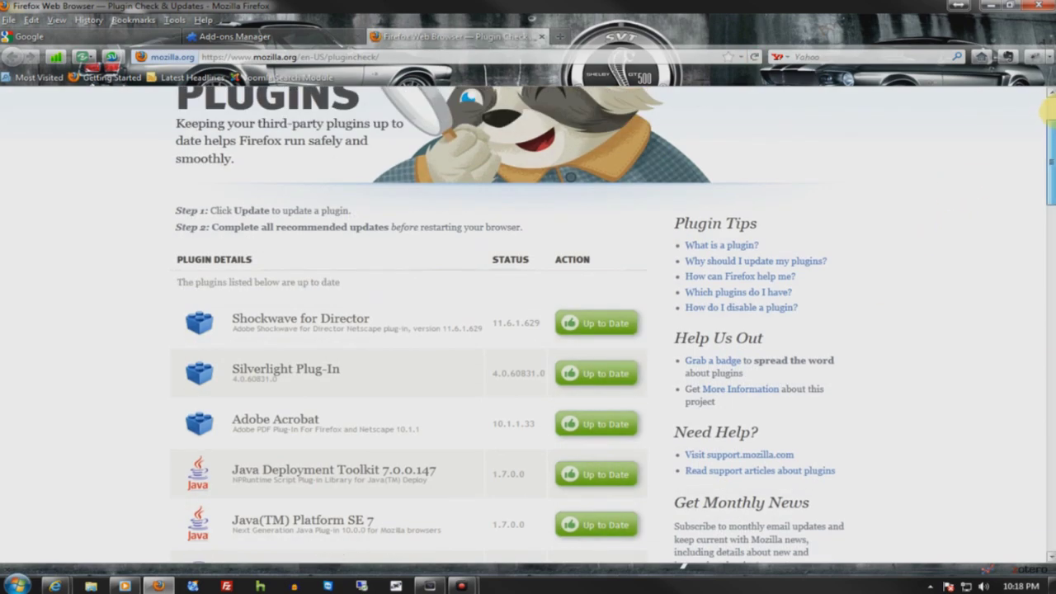
scroll(1047, 128, down, 1)
drag(1048, 128, 1027, 185)
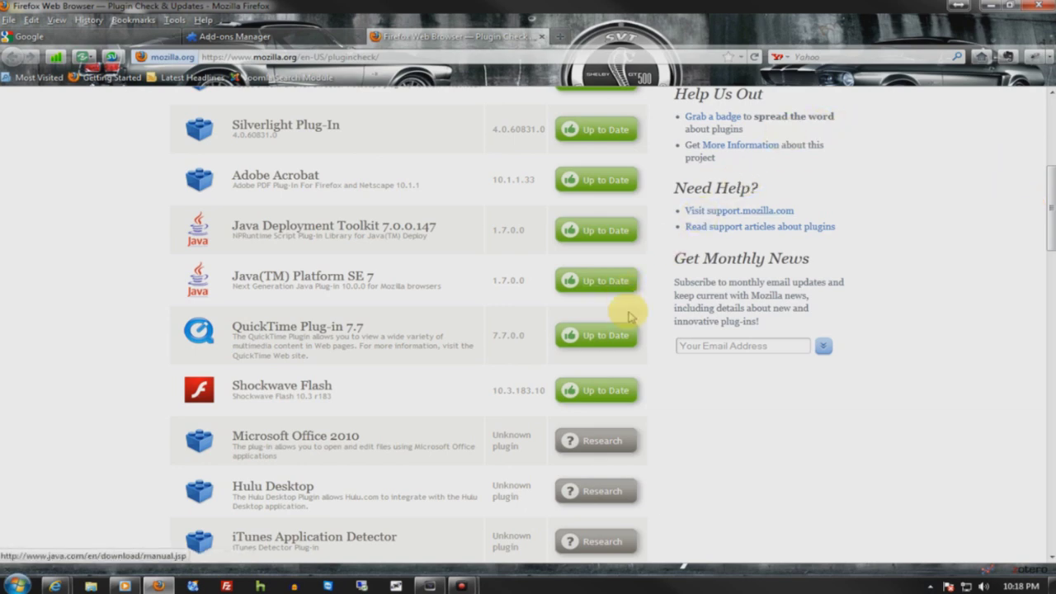
scroll(248, 376, down, 5)
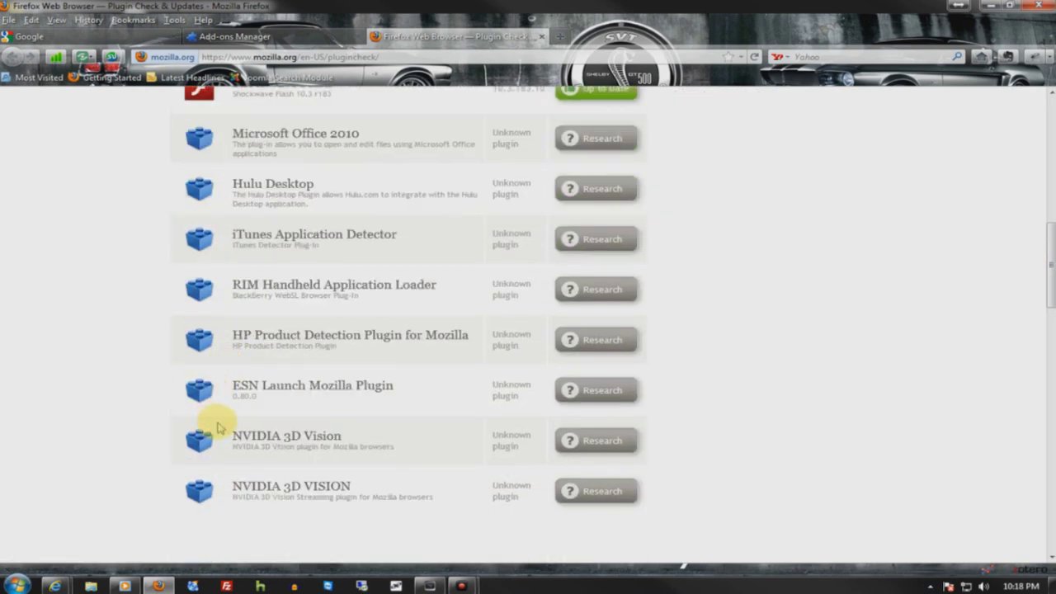
scroll(326, 435, up, 6)
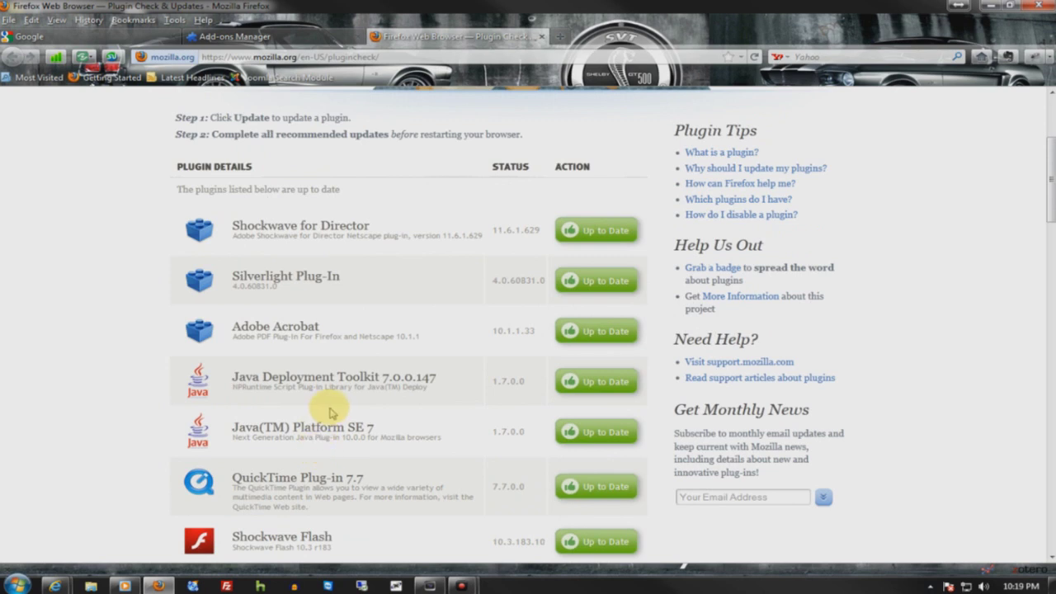
scroll(332, 412, down, 1)
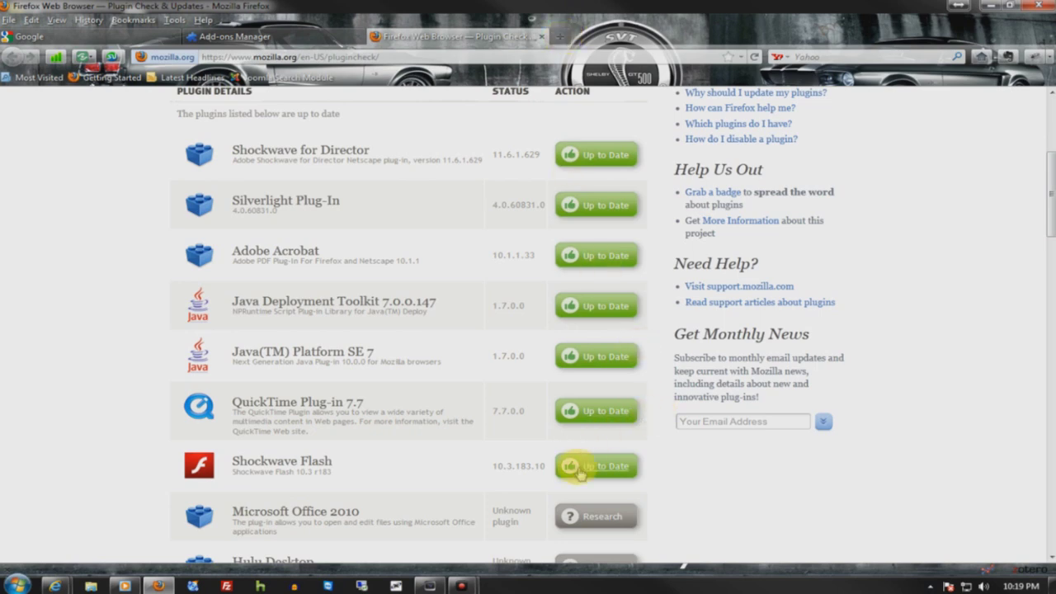
click(567, 466)
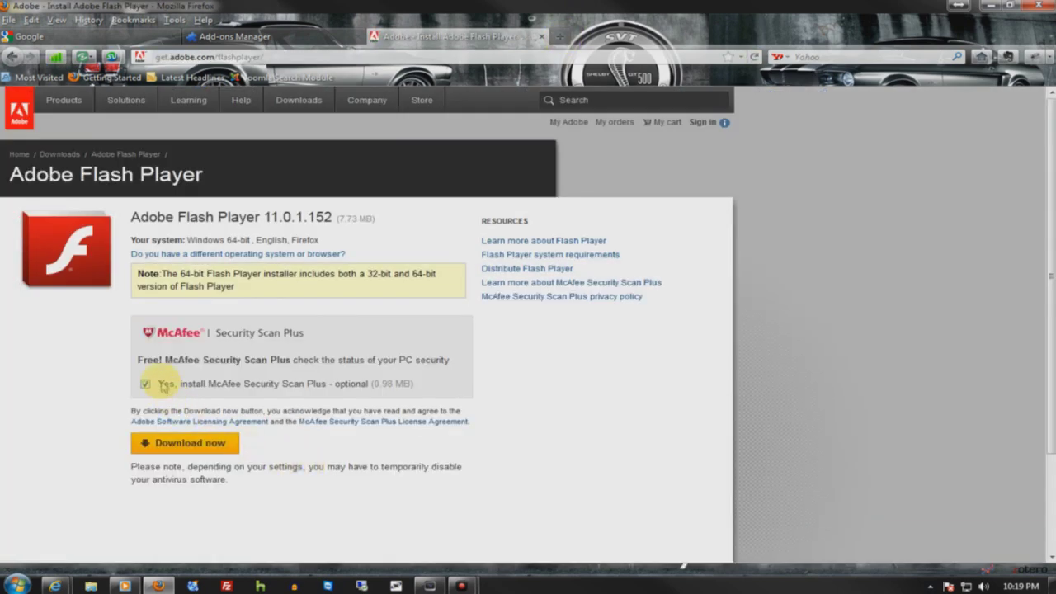
Save the Flash Player 11 installer without McAfee Security Scan Plus and reopen the plugin check
click(145, 384)
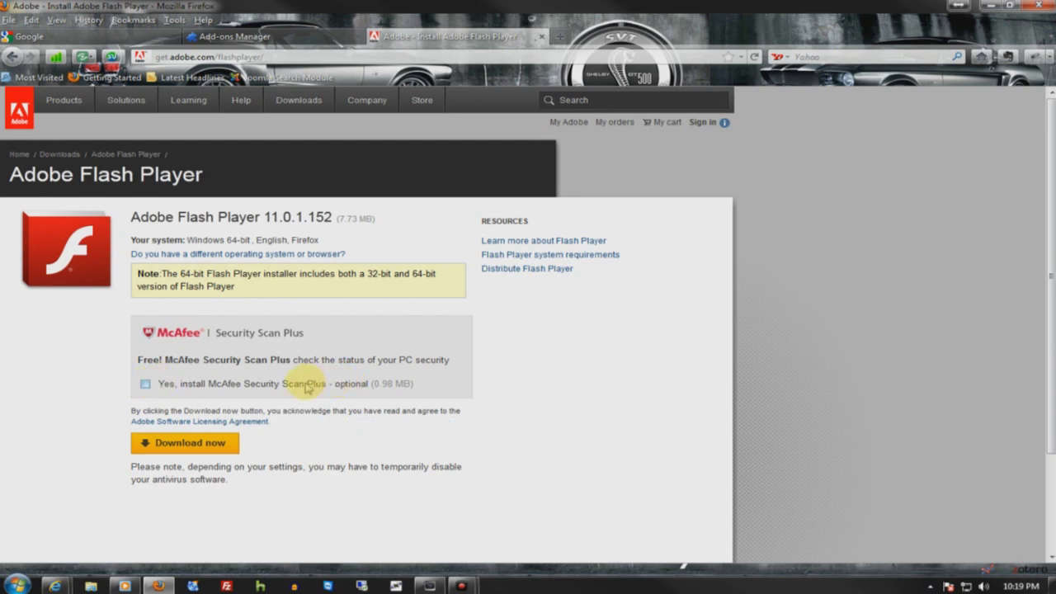
click(147, 445)
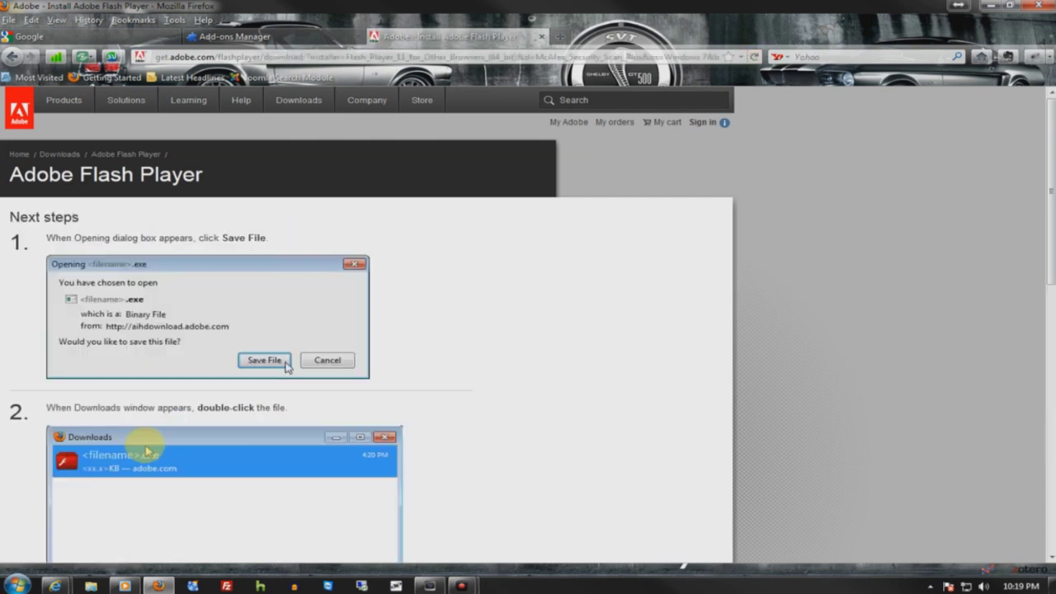
click(224, 115)
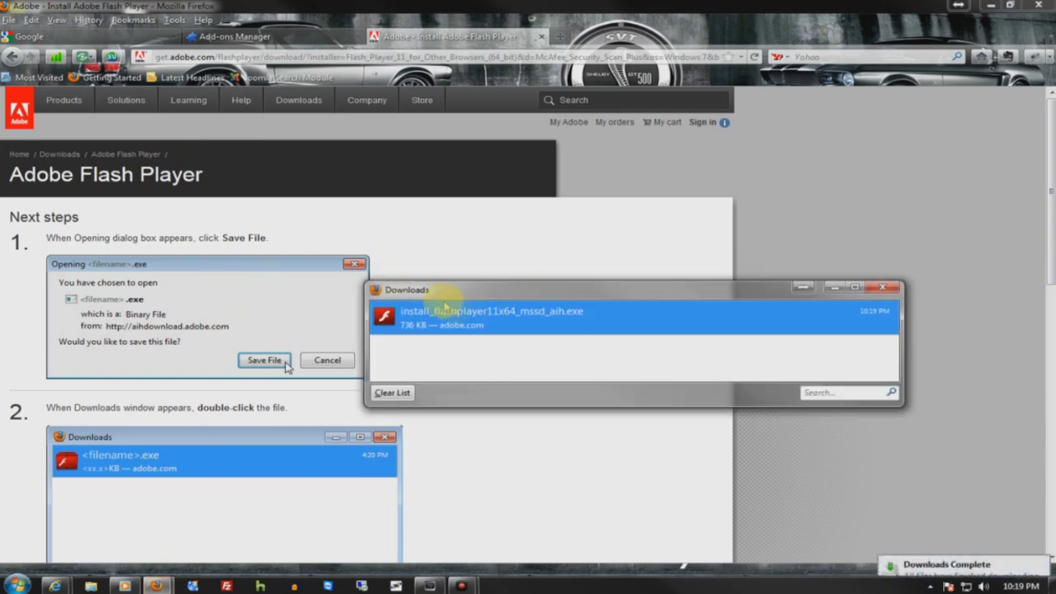
click(235, 36)
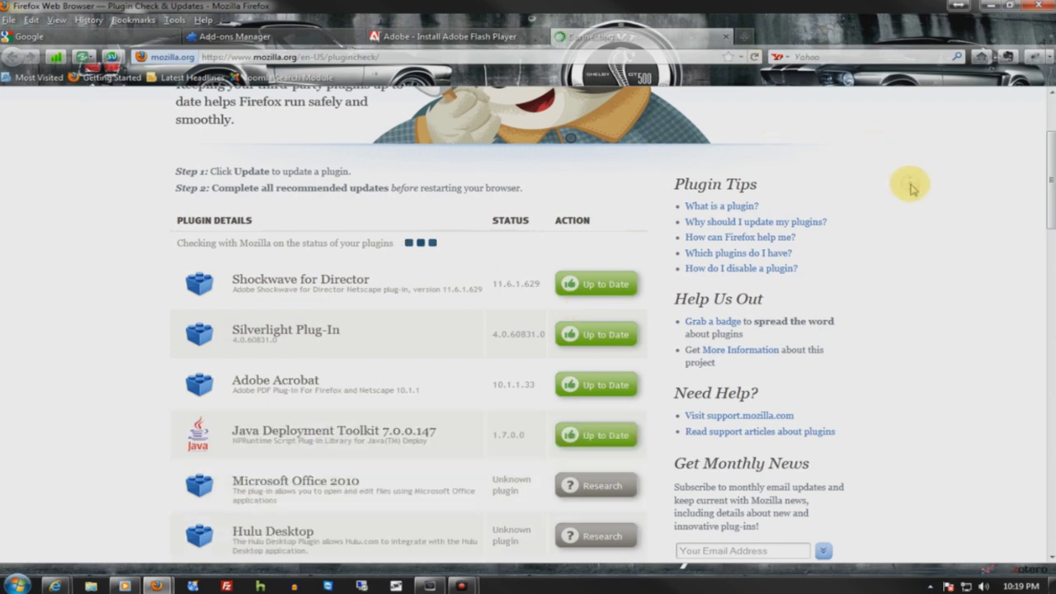
Scroll the plugin check results to confirm Shockwave Flash 10.3.183.10, QuickTime and Java are Up to Date
scroll(907, 206, down, 2)
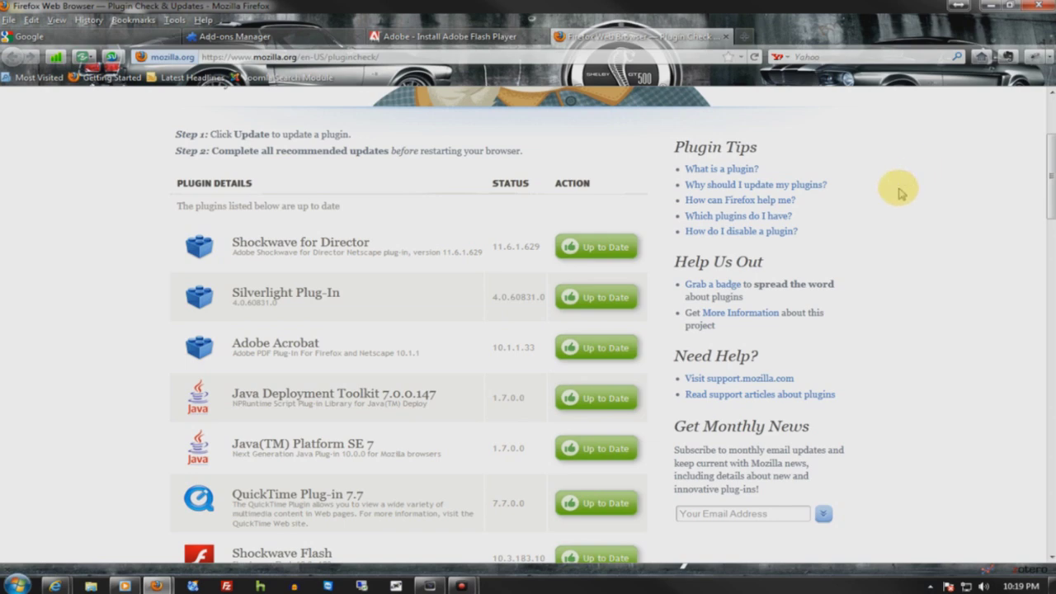
scroll(899, 190, down, 3)
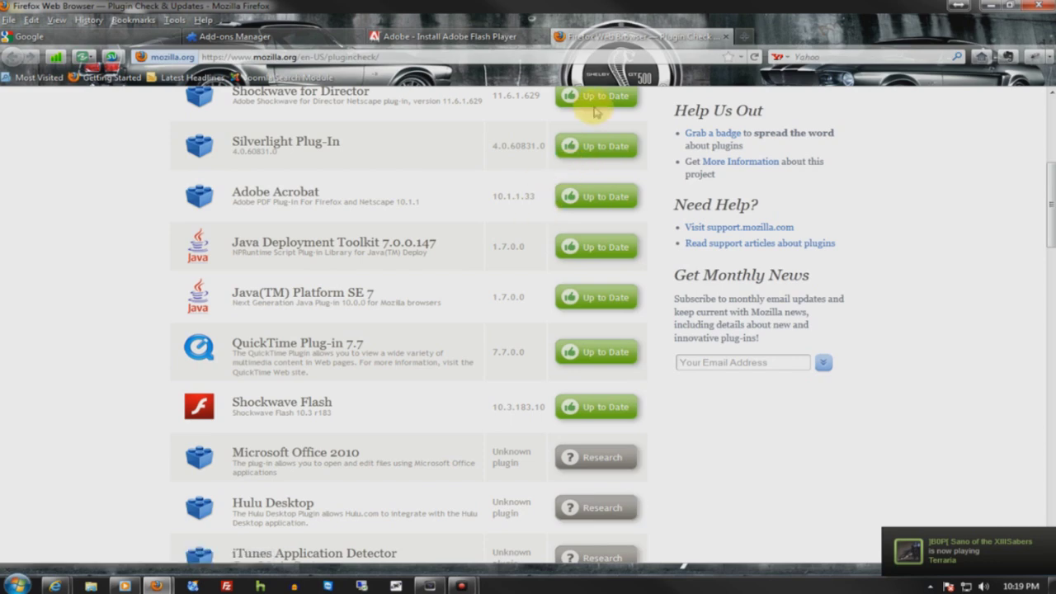
scroll(320, 464, down, 5)
scroll(325, 441, up, 7)
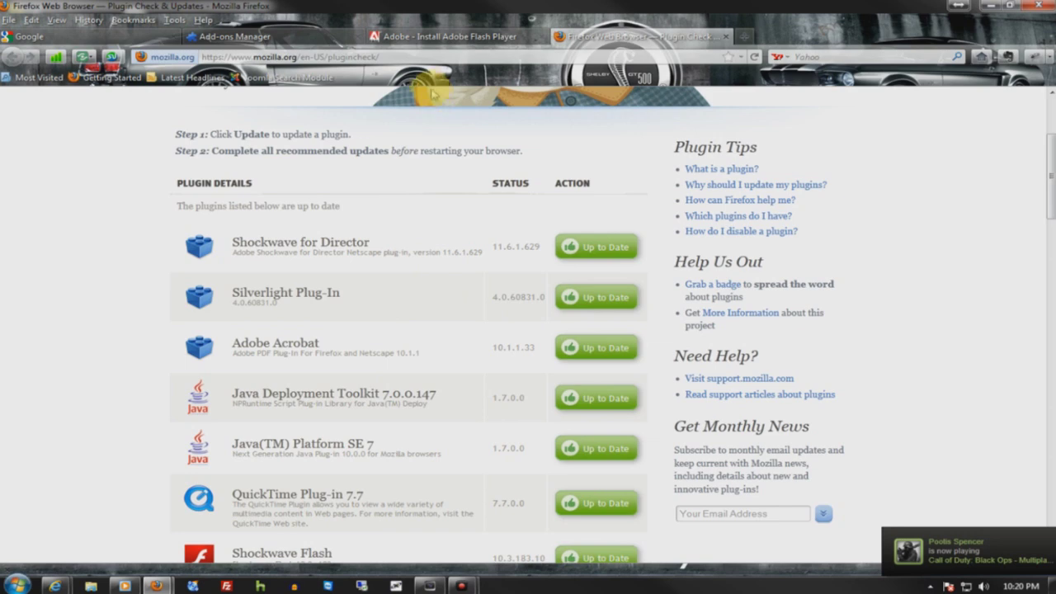
From the Downloads list, open install_flashplayer11x64_mssd_aih.exe and allow it to run
click(423, 45)
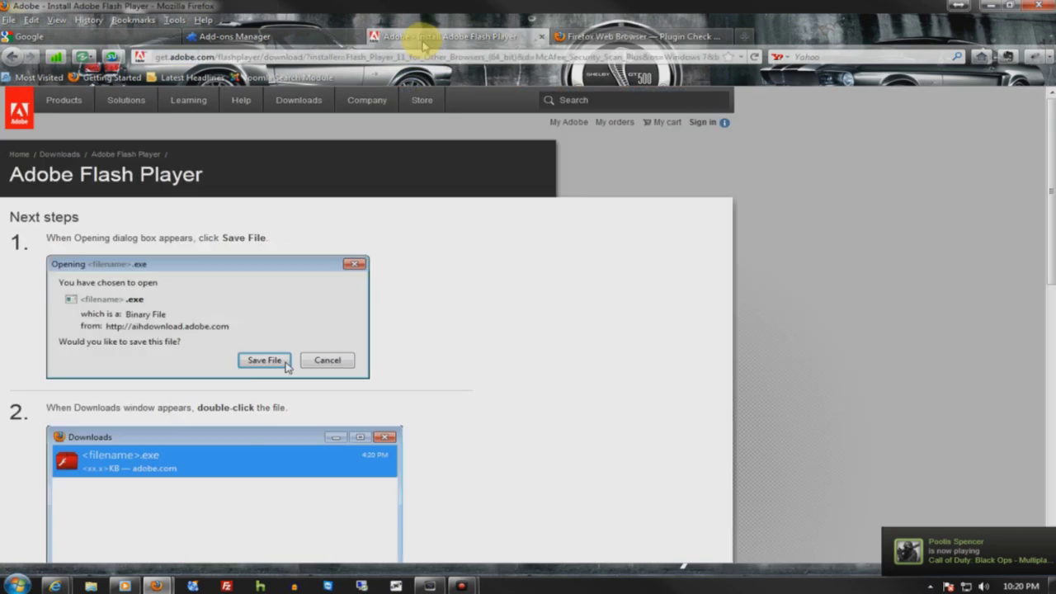
mouse_move(156, 584)
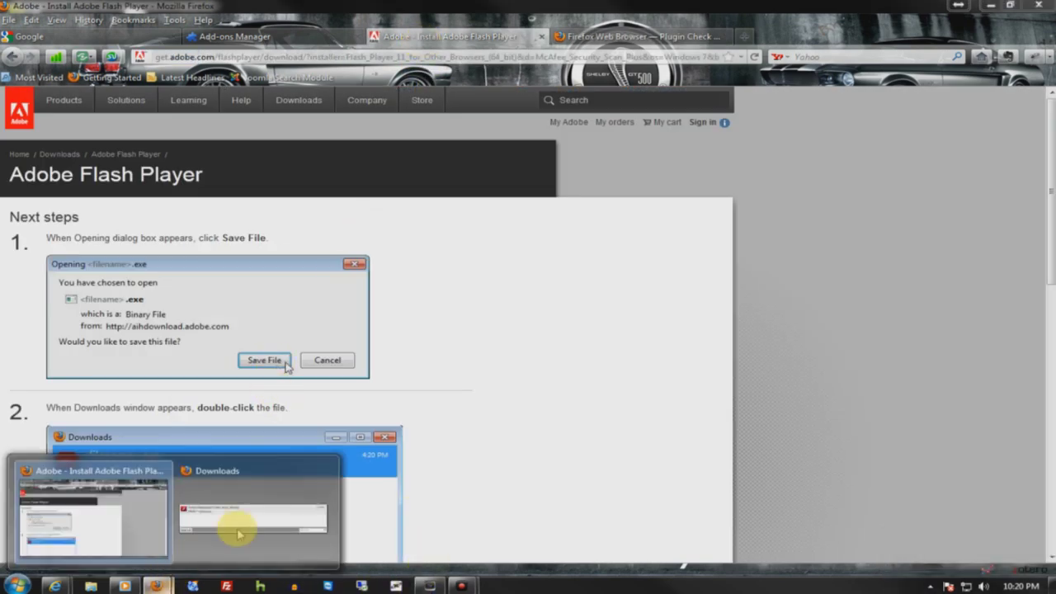
click(264, 512)
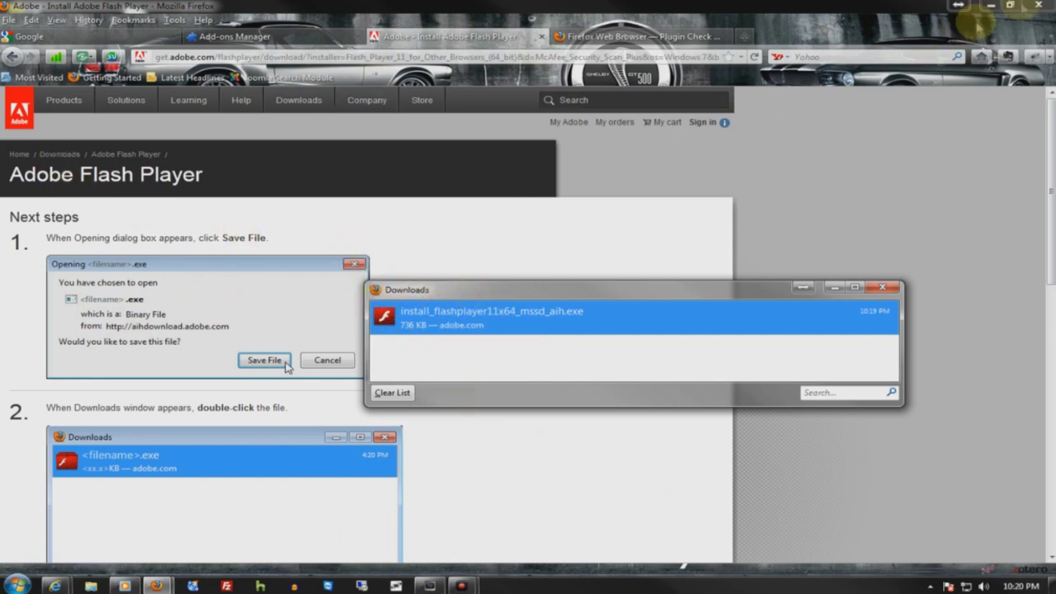
right_click(468, 329)
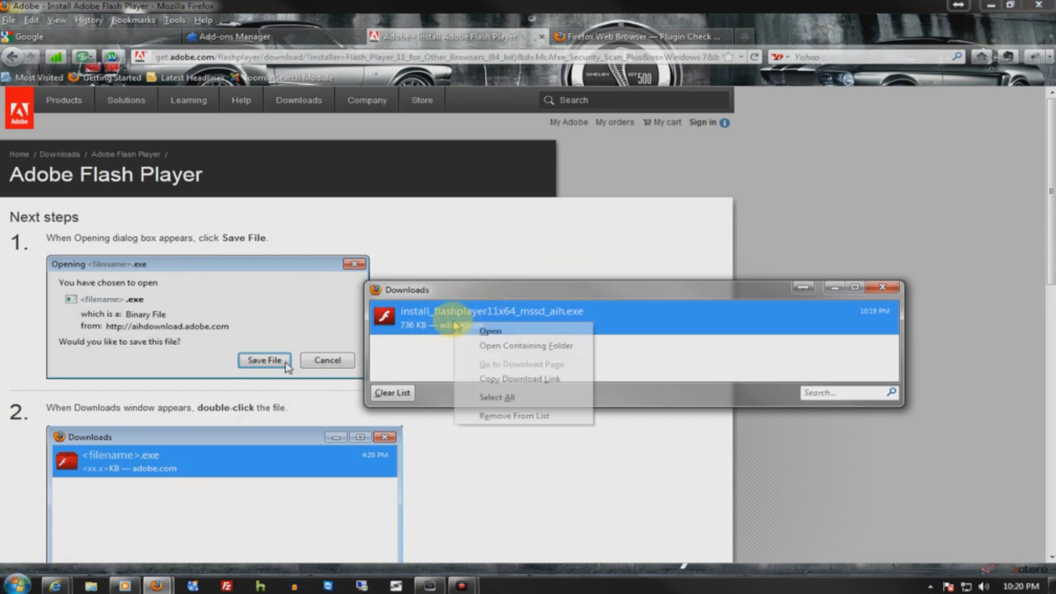
click(474, 335)
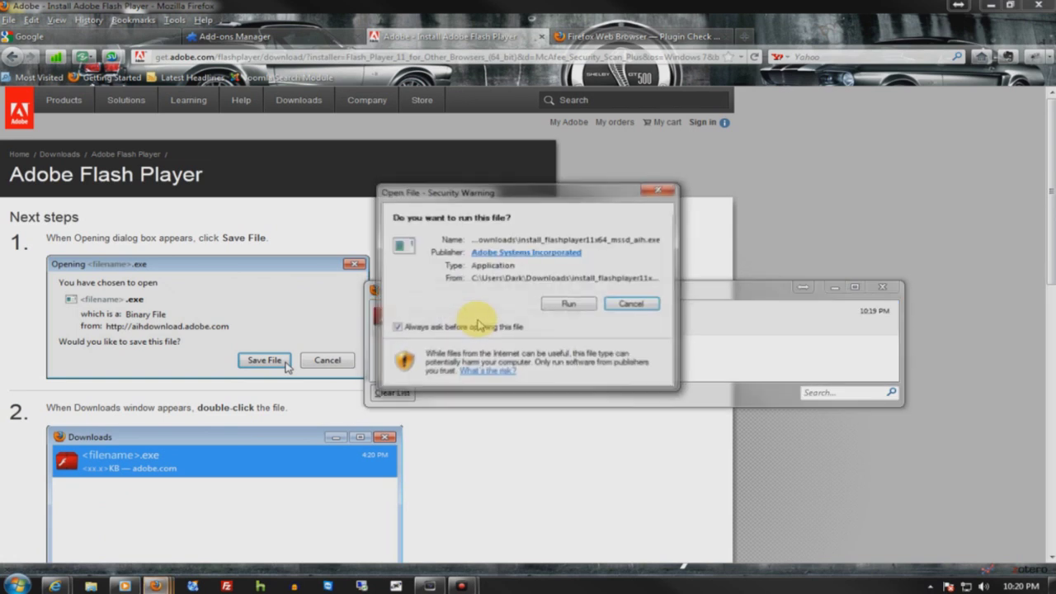
click(624, 301)
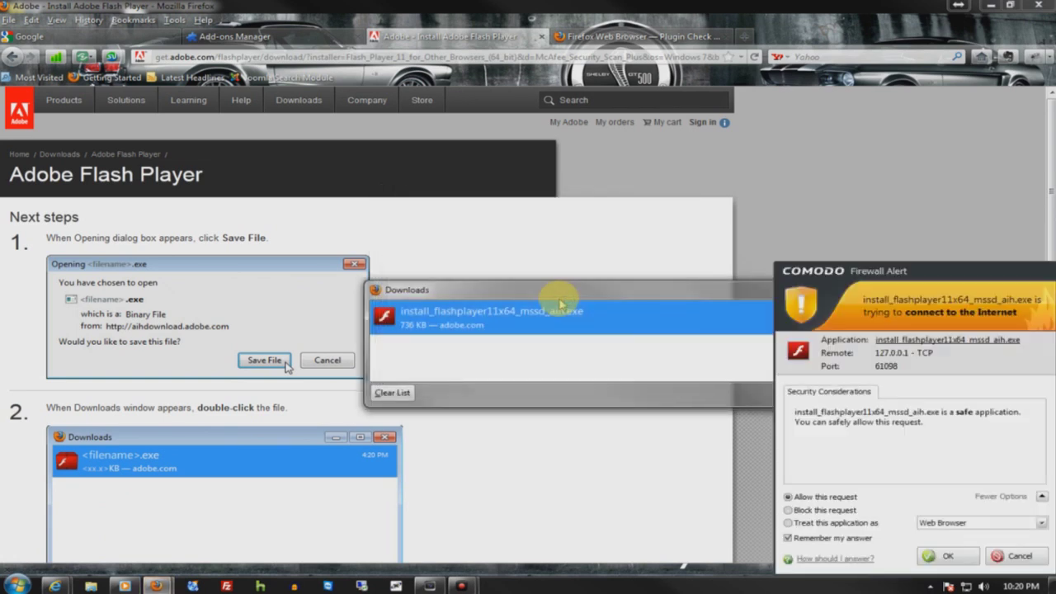
Set the installer as a Trusted Application in Comodo and minimize the Downloads list
click(920, 523)
click(933, 560)
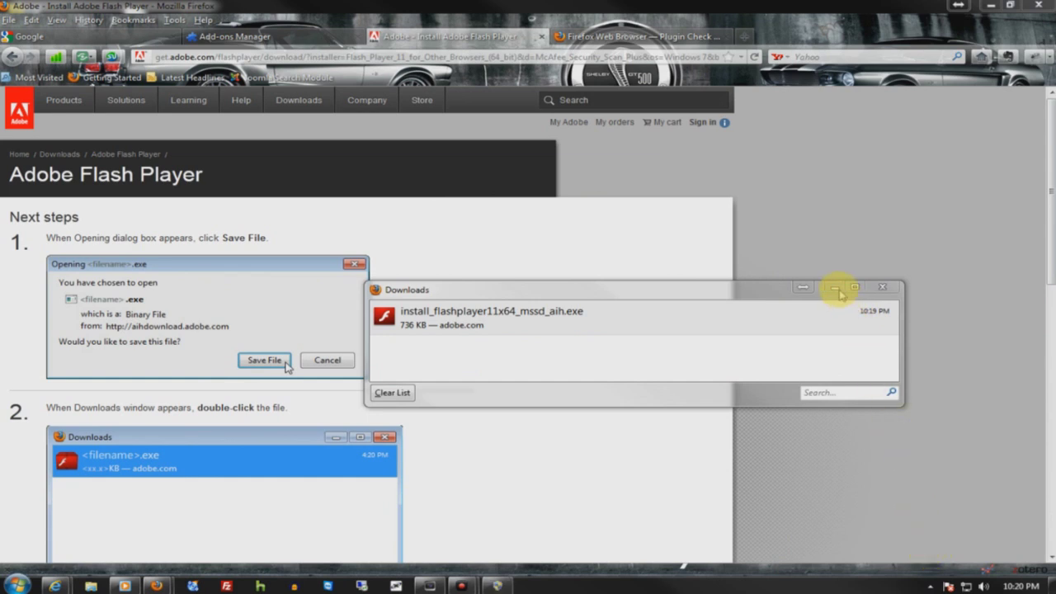
click(837, 288)
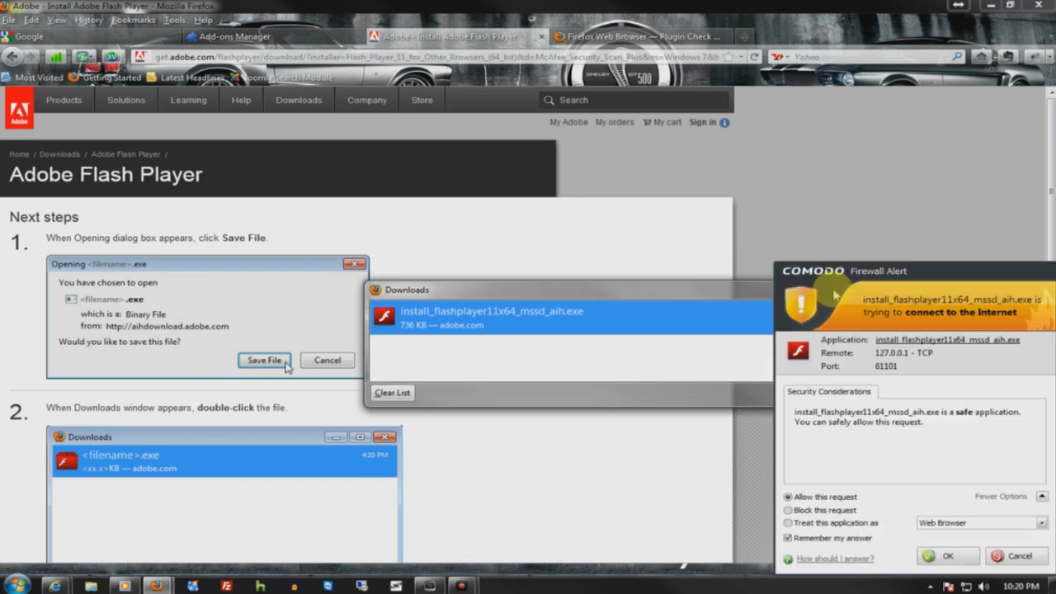
click(943, 523)
click(937, 560)
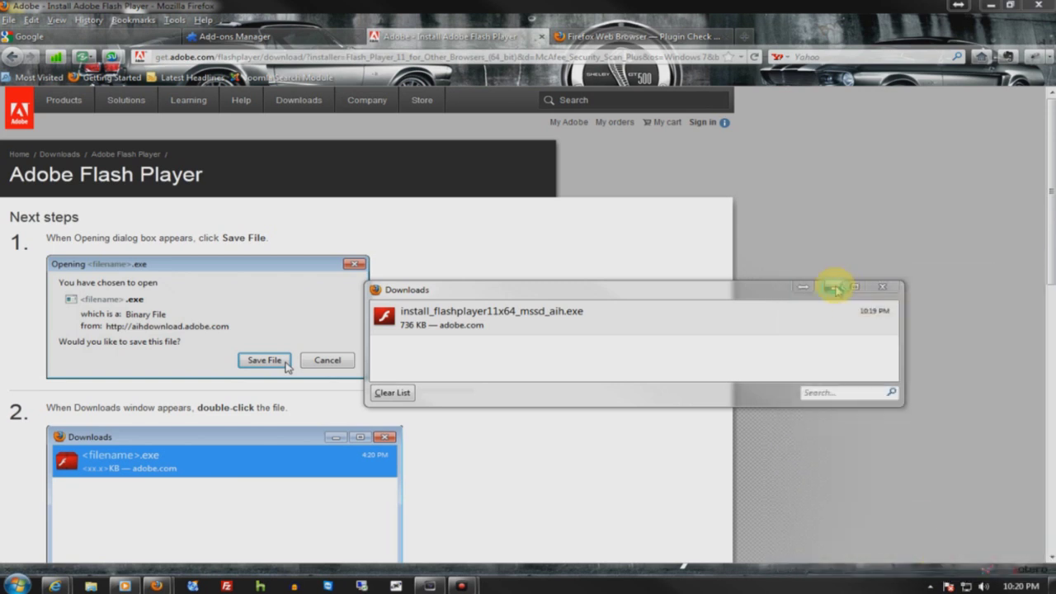
click(836, 287)
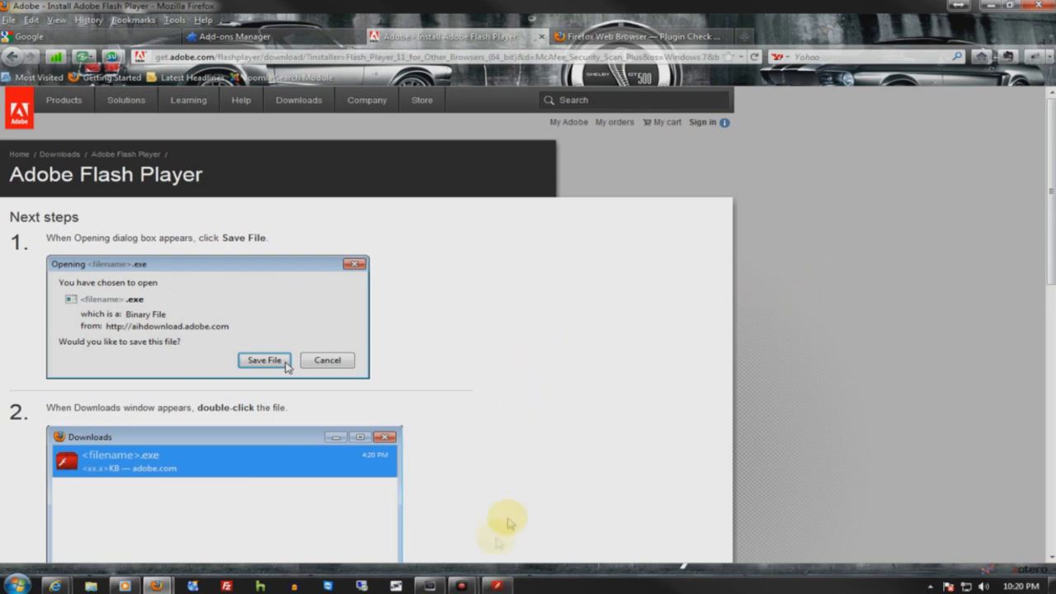
Close the Flash Player Installer, answer YES to stop installing, and close the Adobe tab
click(497, 585)
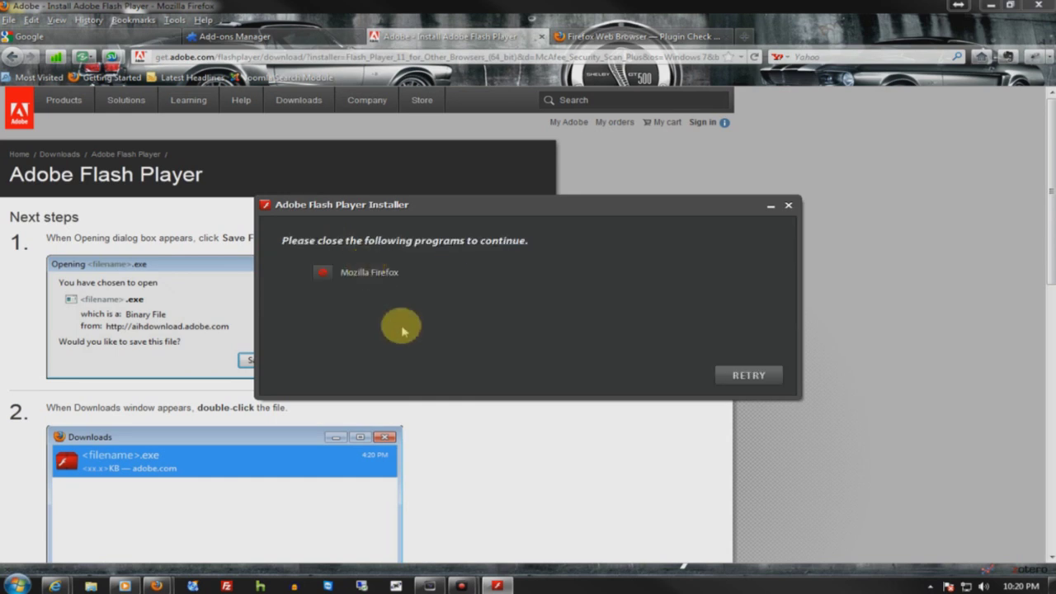
click(788, 205)
click(300, 381)
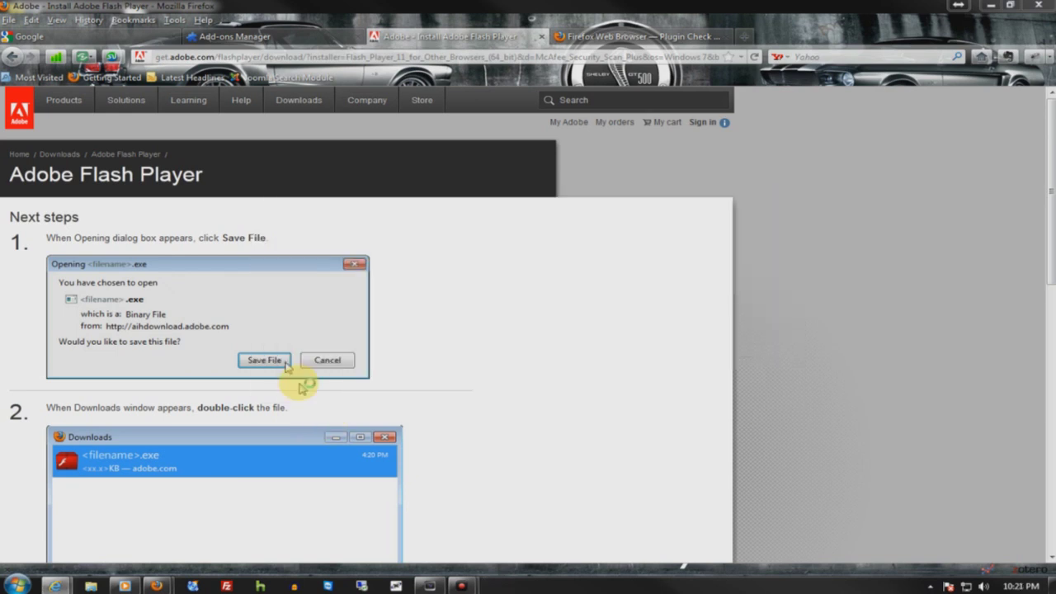
click(541, 38)
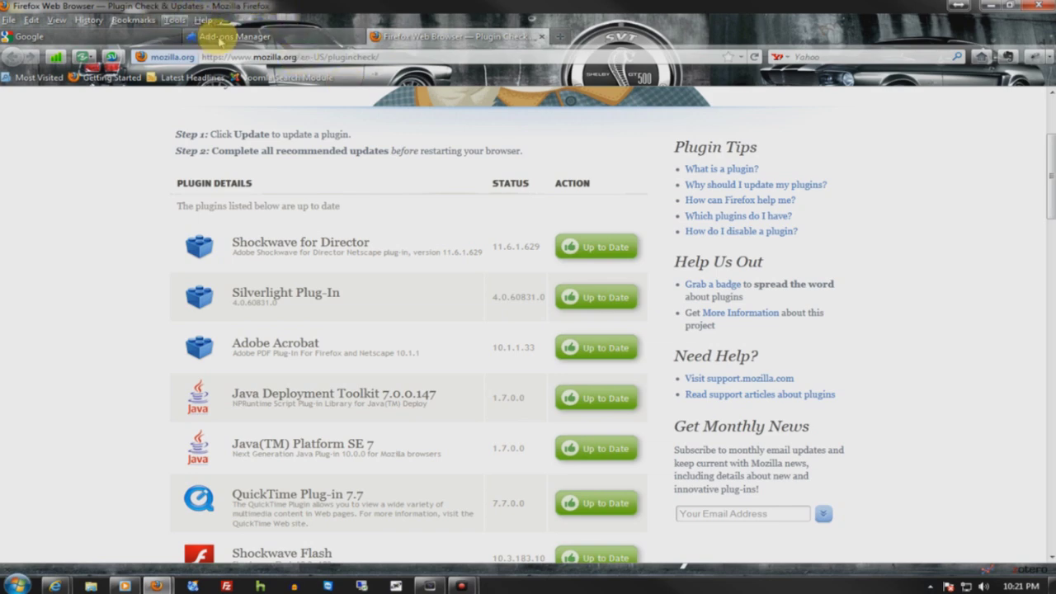
Compare the Add-ons Manager plugins with the Plugin Check results, then minimize Firefox
click(232, 38)
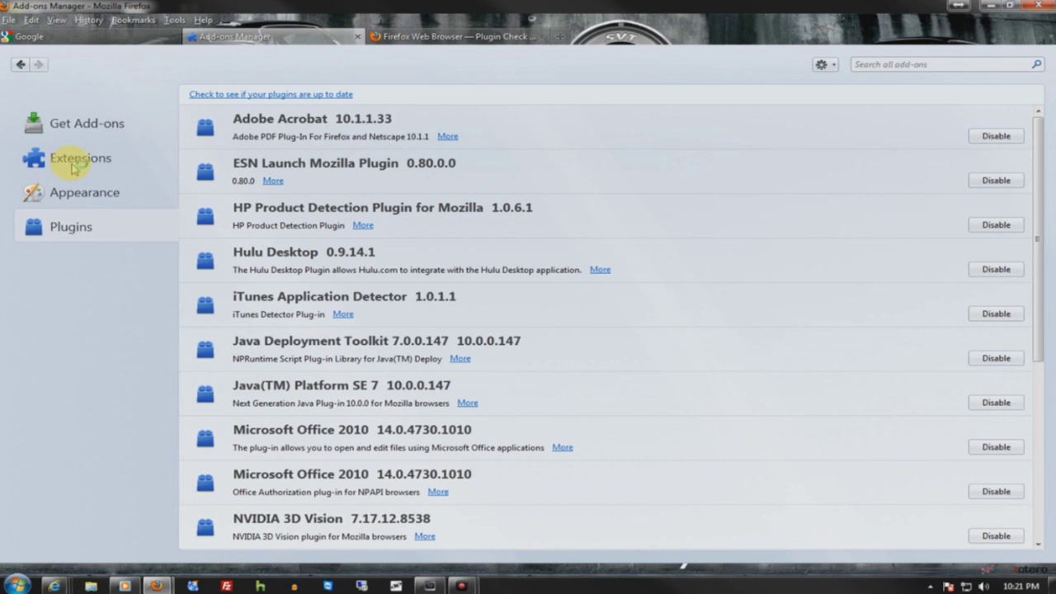
click(432, 38)
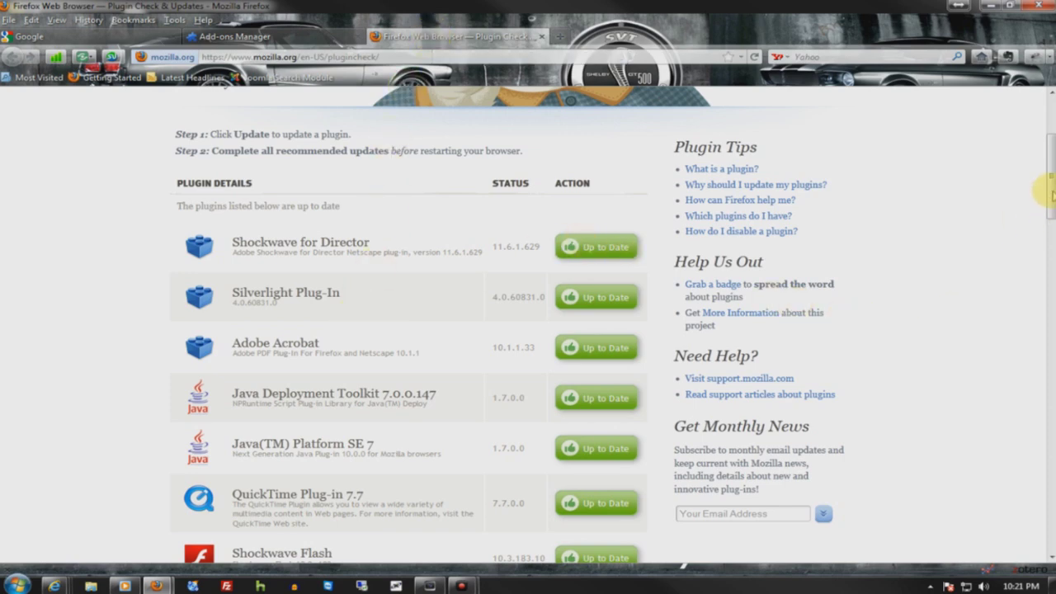
drag(1050, 192, 1047, 141)
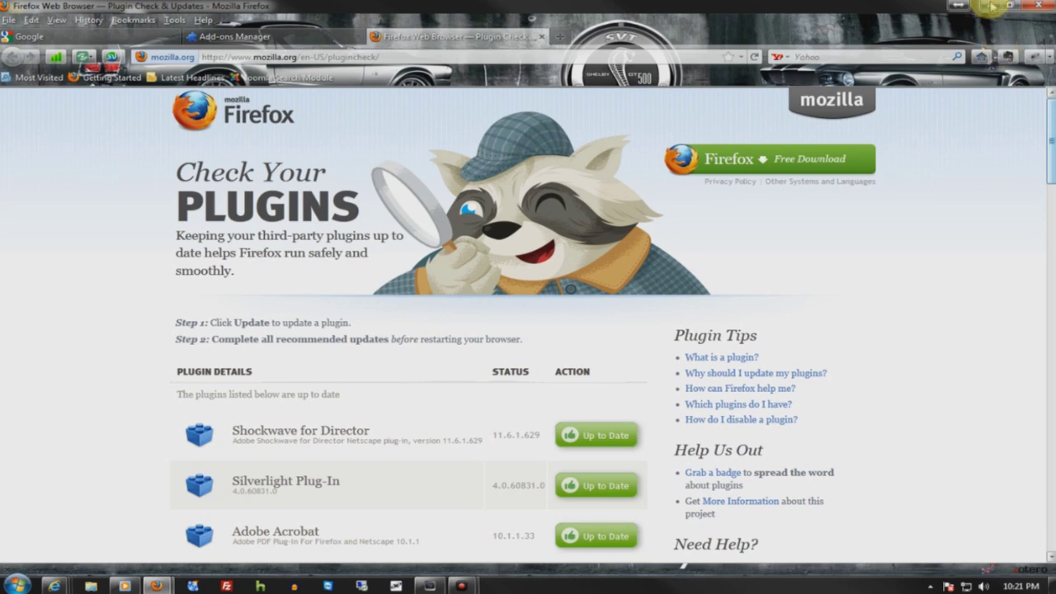
click(991, 6)
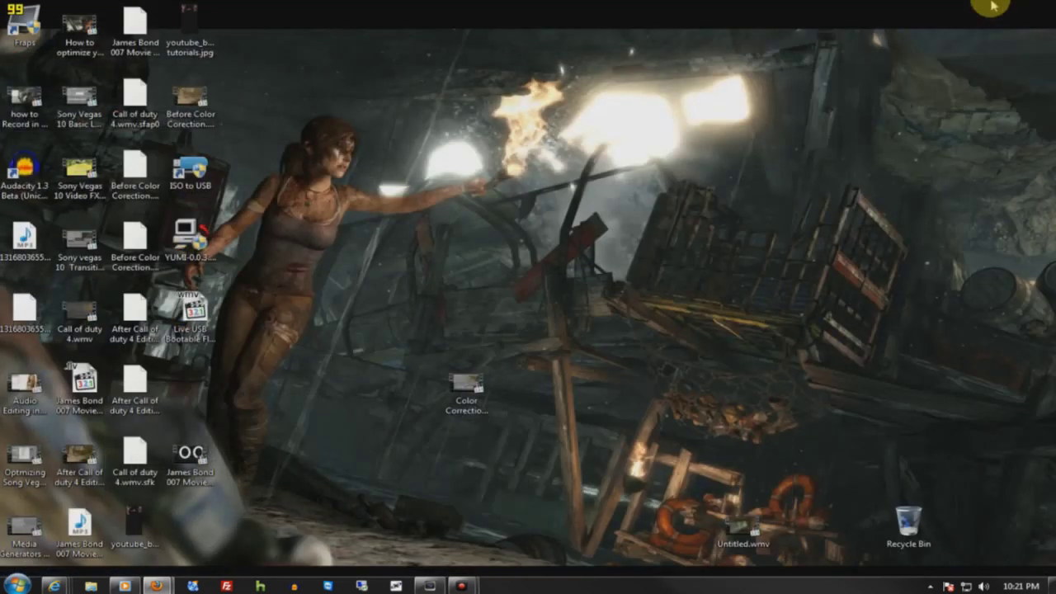
mouse_move(464, 581)
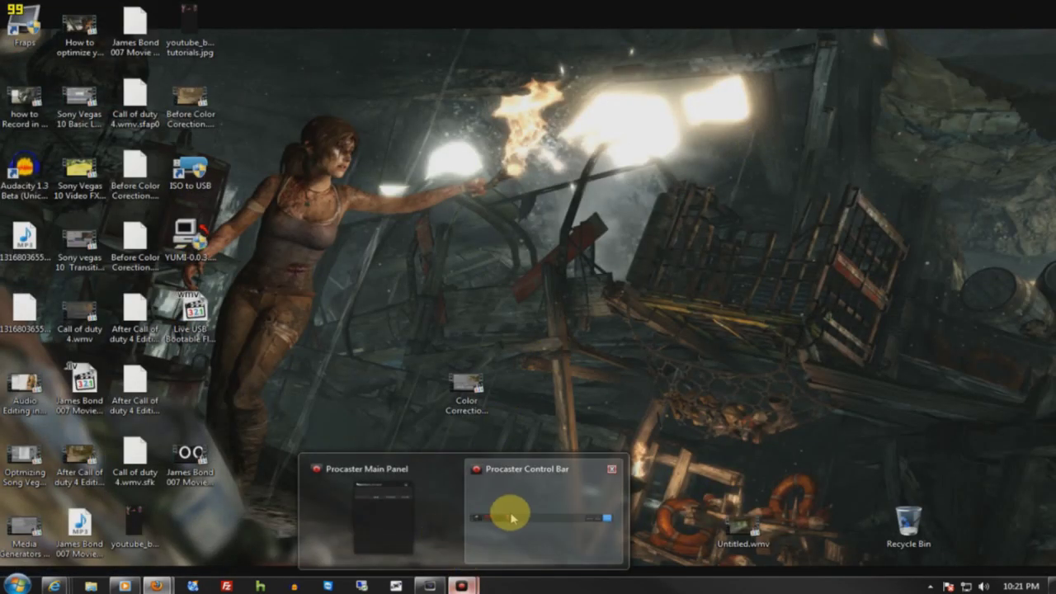